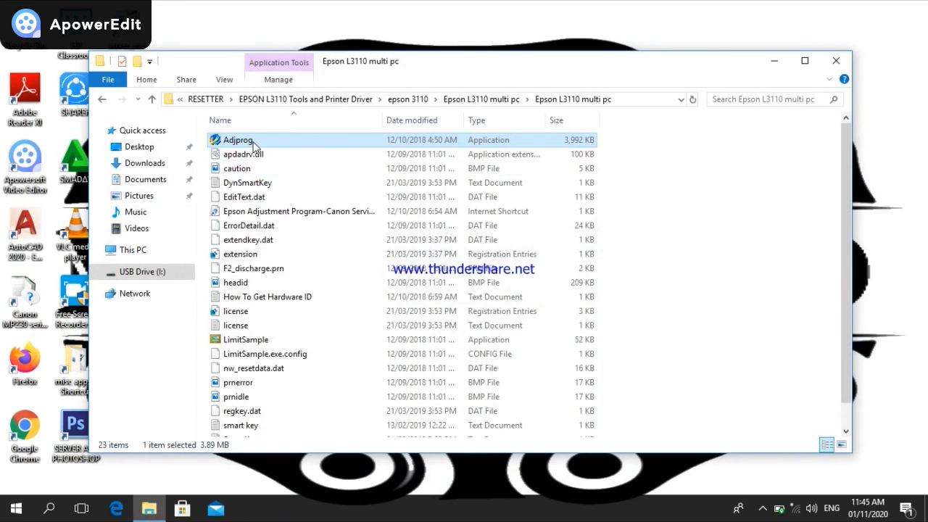
Run Adjprog as administrator, dismiss its registration notice, and move the locked-key error aside
left_click(314, 183)
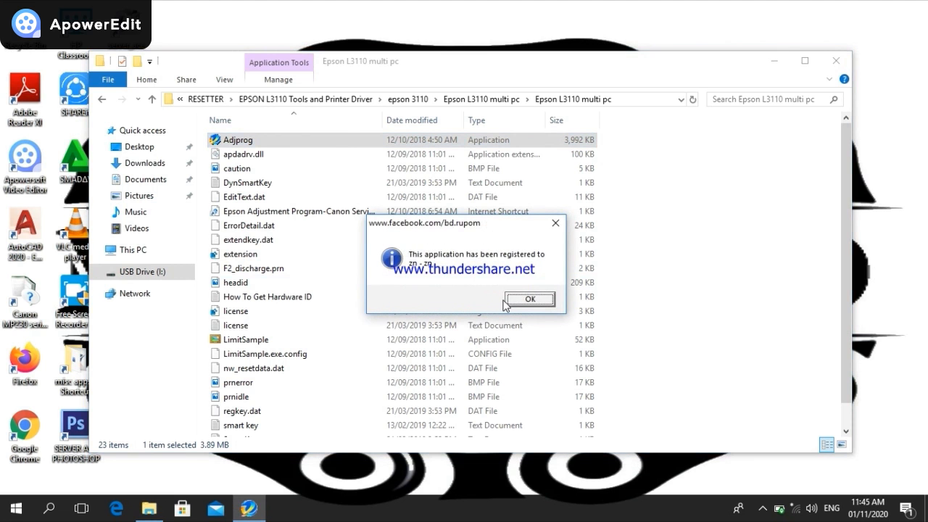
left_click(773, 61)
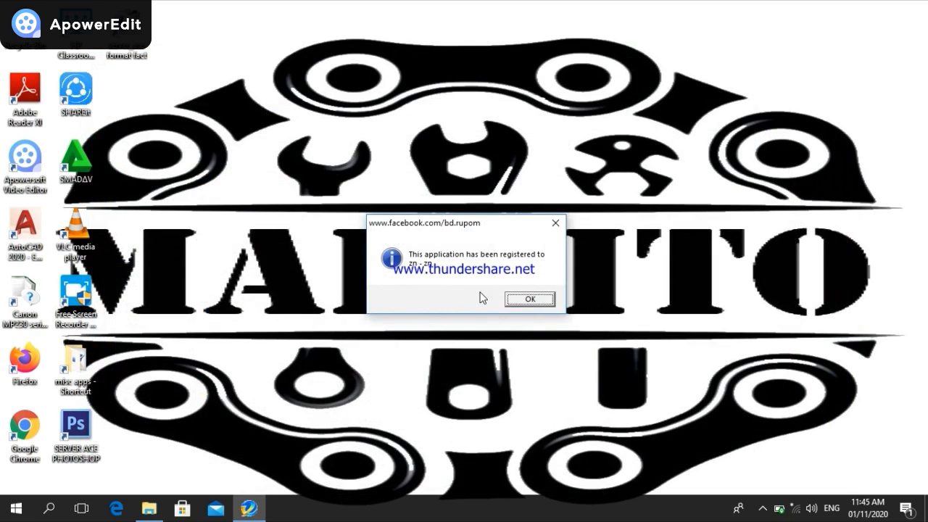
left_click(527, 299)
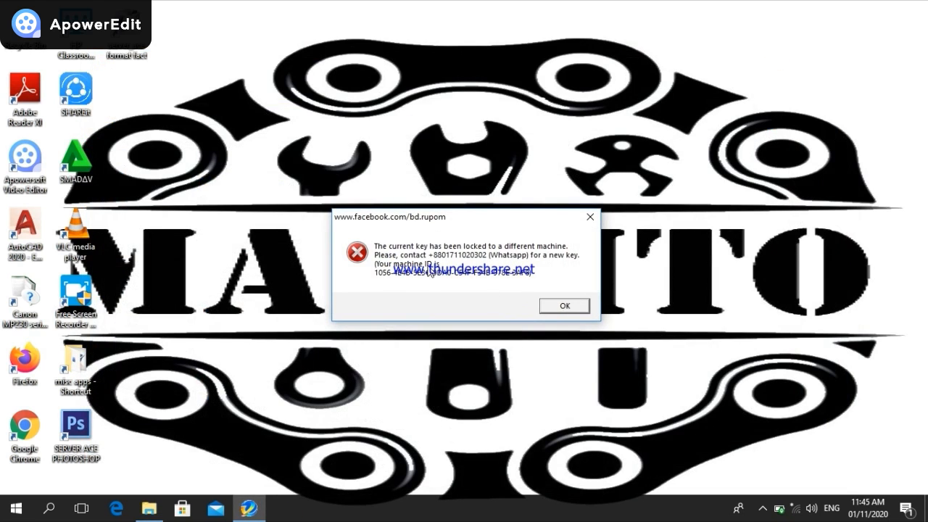
left_click_drag(490, 216, 384, 90)
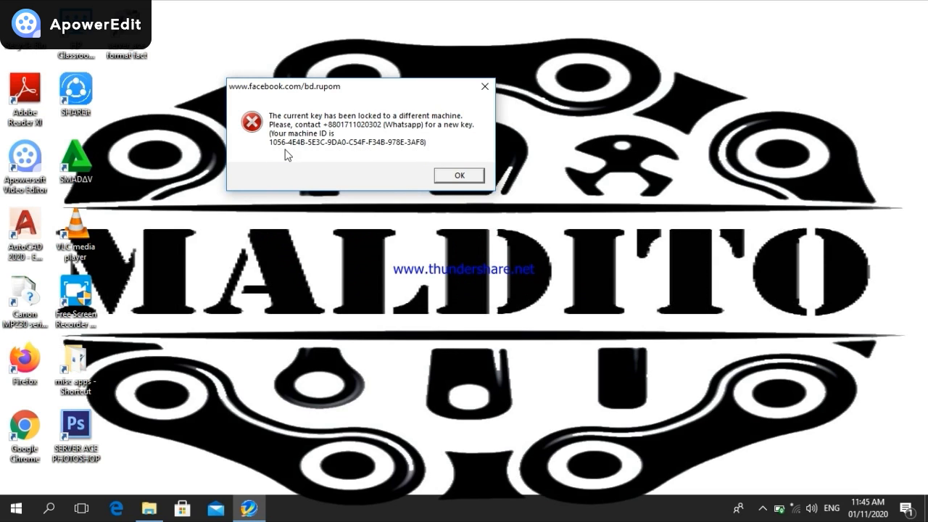
Create a new text document on the desktop and open it in Notepad
right_click(779, 102)
mouse_move(795, 233)
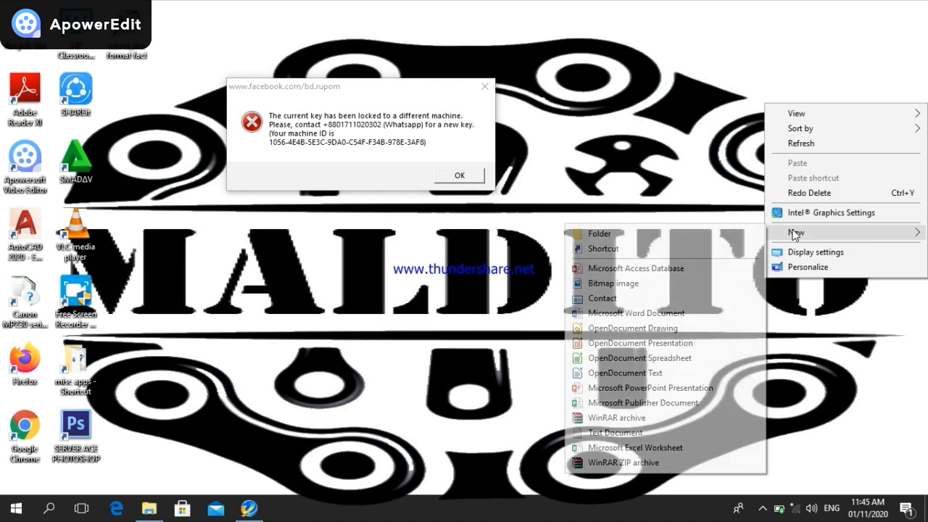
left_click(615, 432)
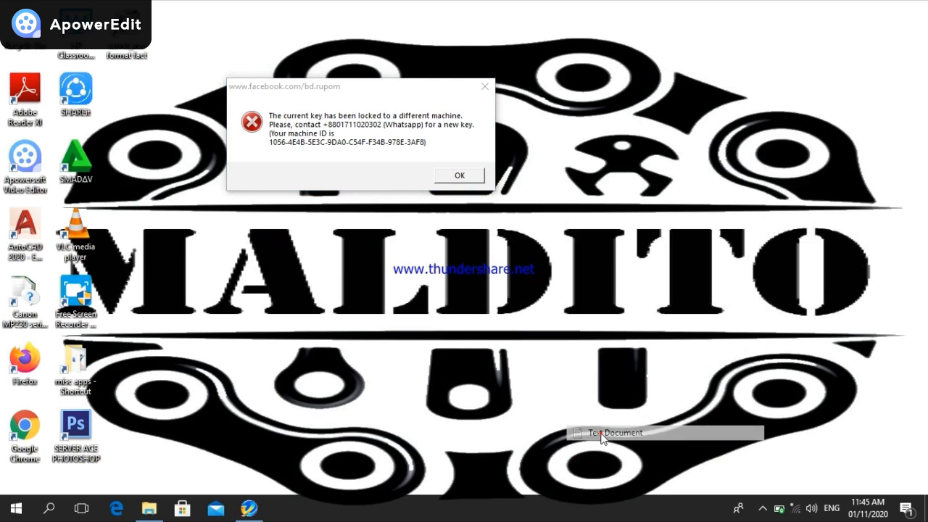
left_click(720, 146)
double_click(796, 82)
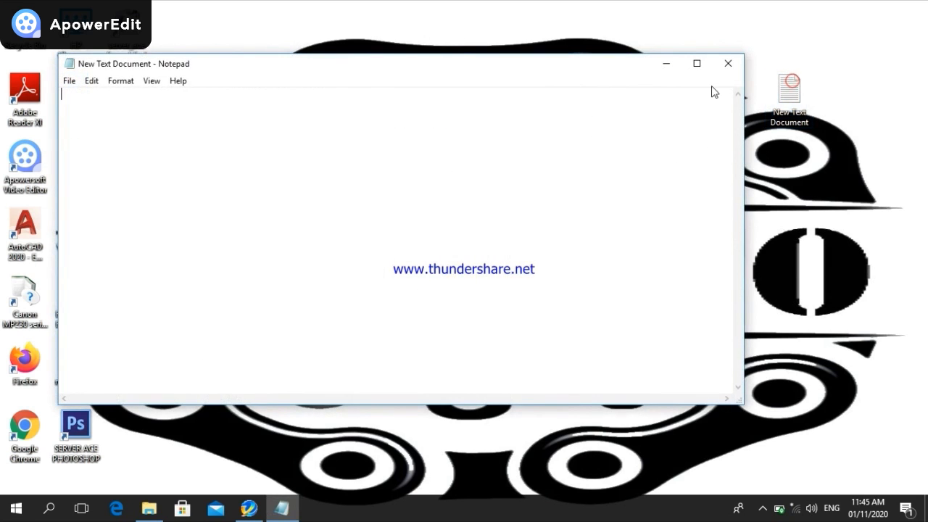
Place a narrowed Notepad beside the error and start typing the machine ID
left_click_drag(58, 169, 424, 182)
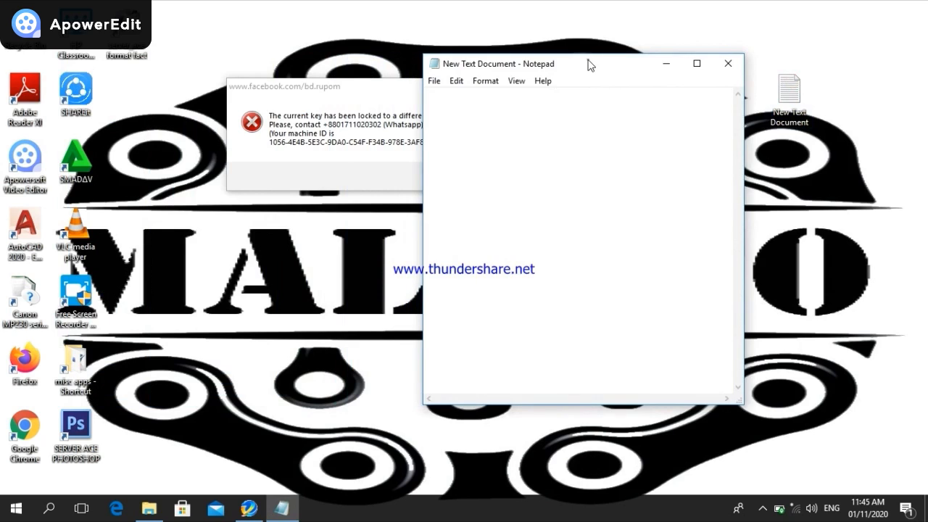
left_click_drag(590, 65, 686, 61)
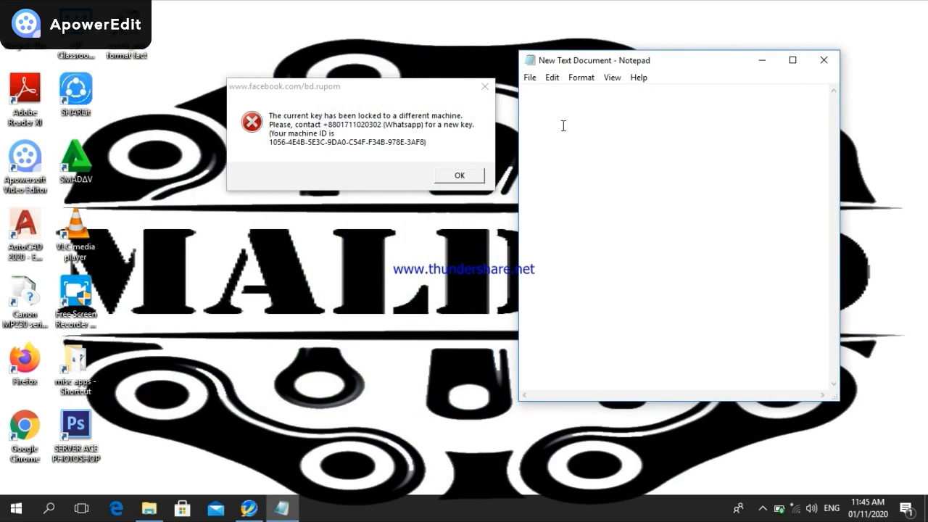
type("1056-4e")
Fix the mistyped lowercase letters and type the rest of the machine ID into Notepad
key("BackSpace")
key("BackSpace")
type("E")
type("4")
key("BackSpace")
type("4B-5E3C-9D")
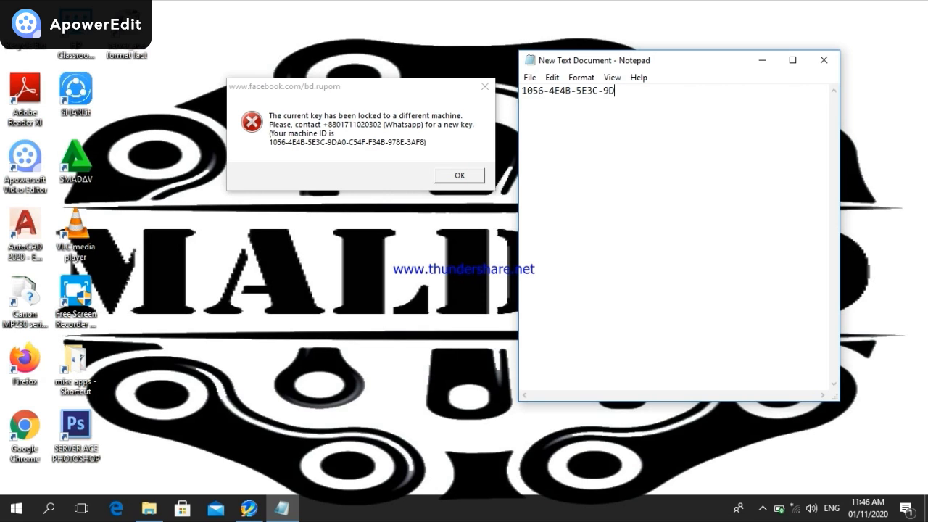
type("A0-C54F-F34B-978E")
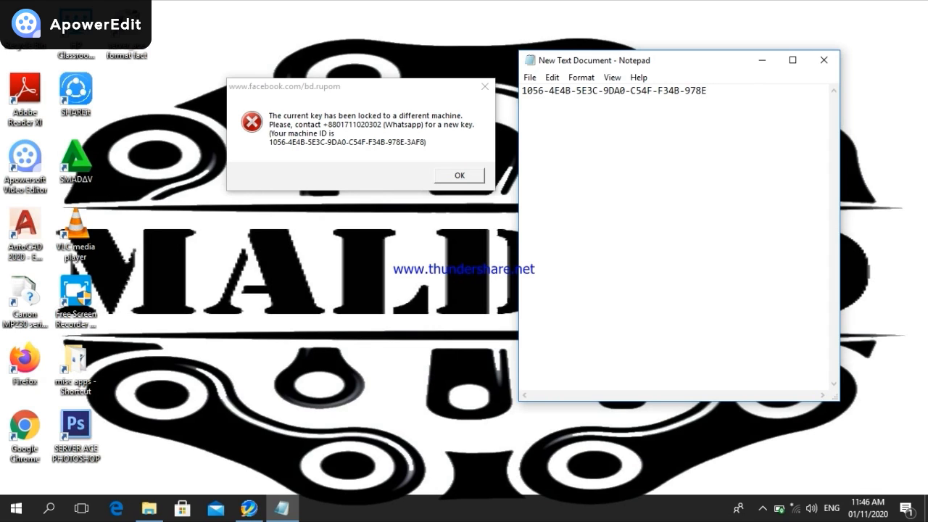
type("-3AF8")
Dismiss the locked-key error and go back in File Explorer to the inner Keygen folder
left_click(444, 177)
left_click(149, 510)
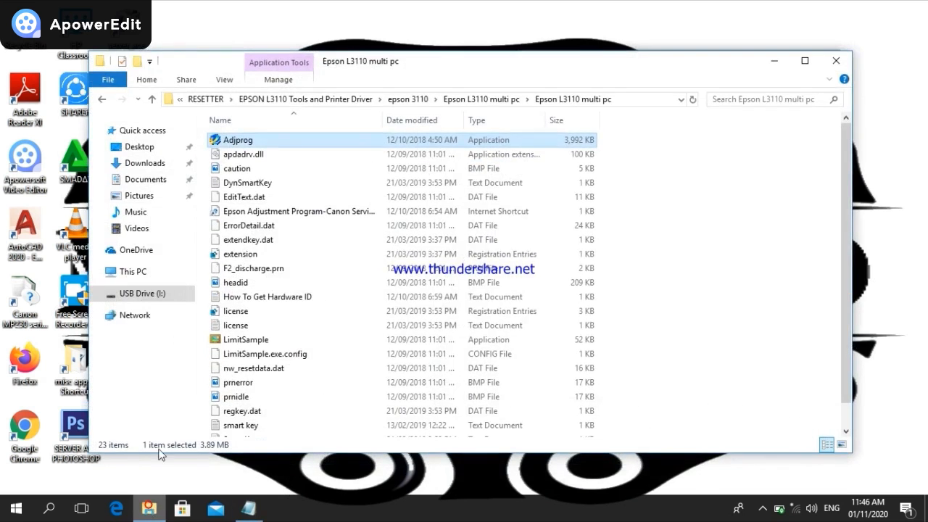
left_click(105, 101)
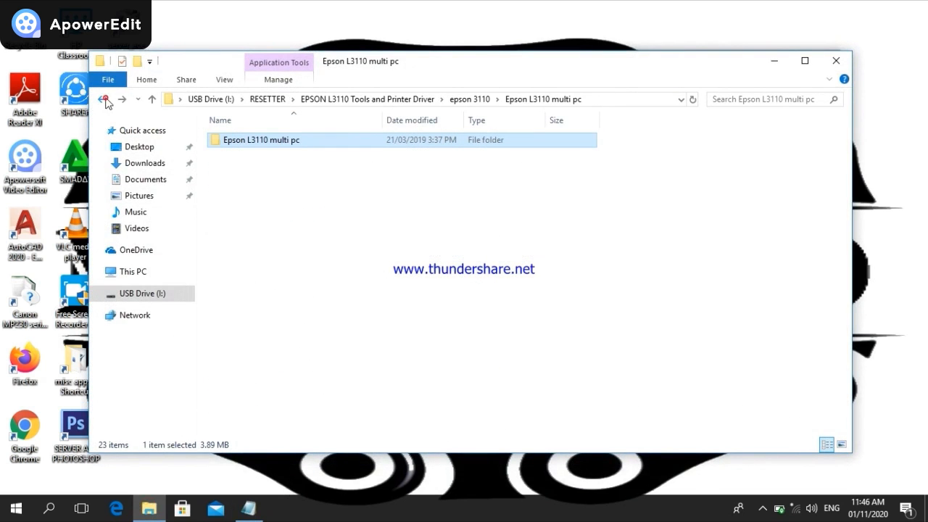
left_click(103, 102)
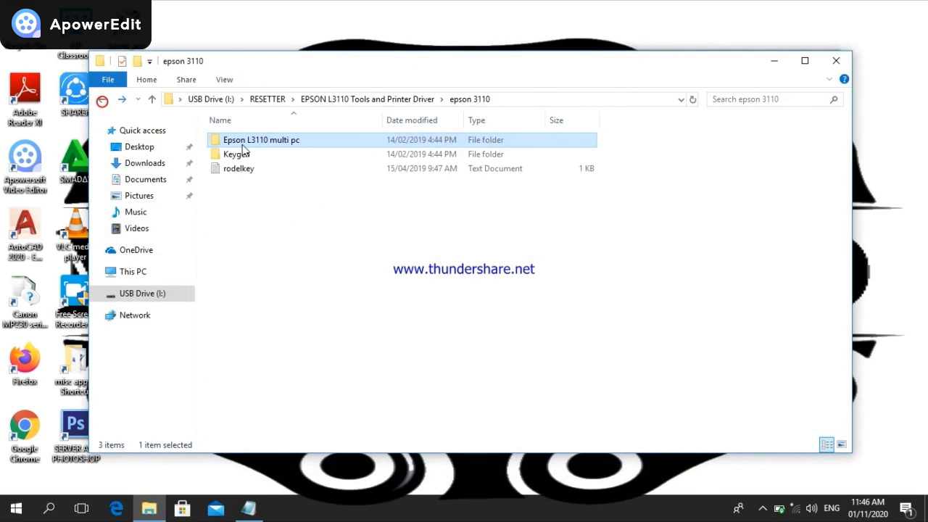
double_click(234, 152)
double_click(235, 150)
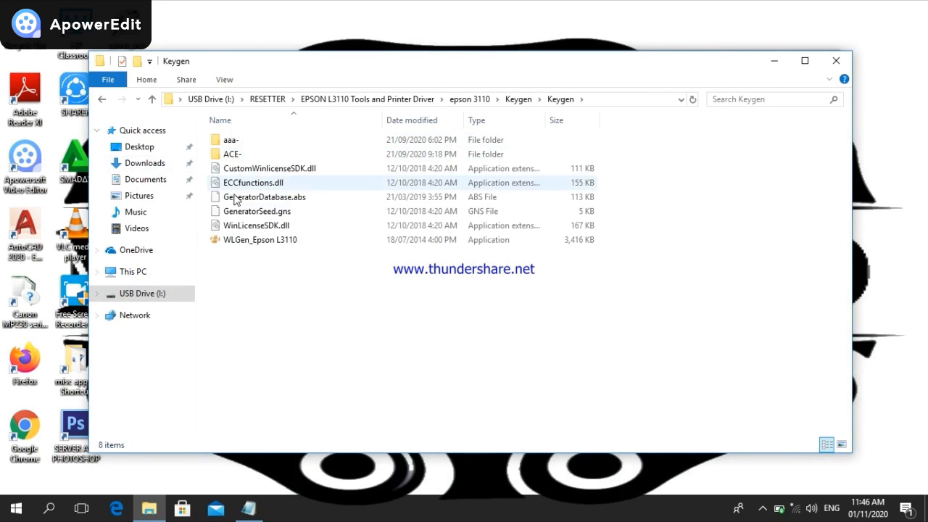
Run WLGen_Epson L3110 as administrator, with Notepad moved to the right side
left_click(262, 246)
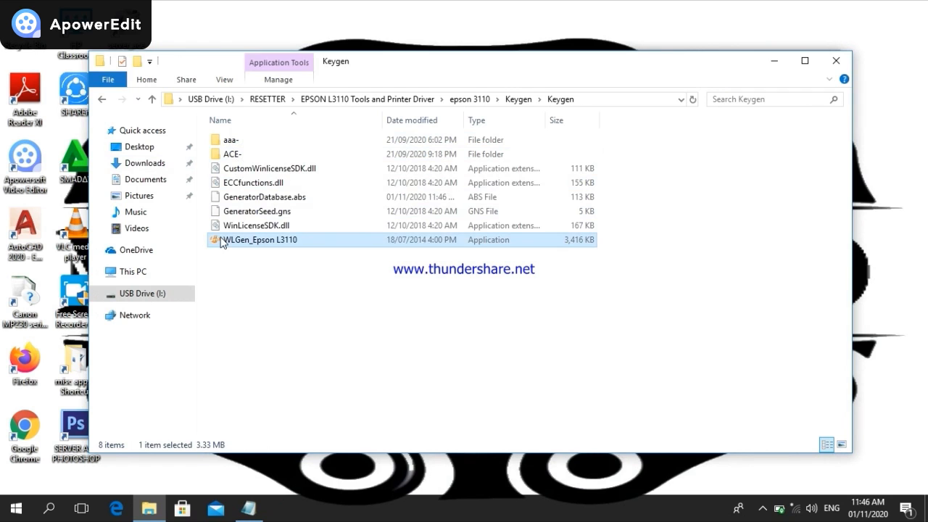
right_click(260, 245)
left_click(259, 242)
left_click(774, 61)
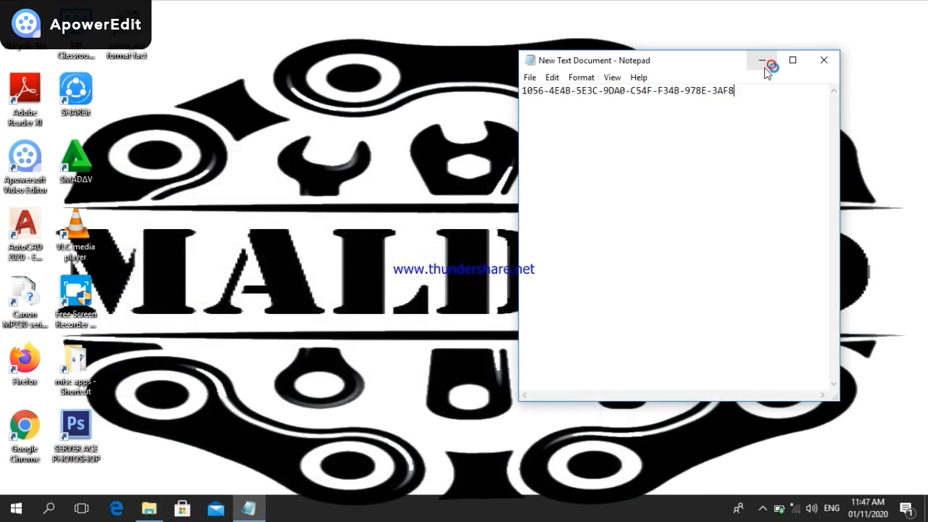
left_click_drag(671, 63, 761, 20)
left_click(138, 509)
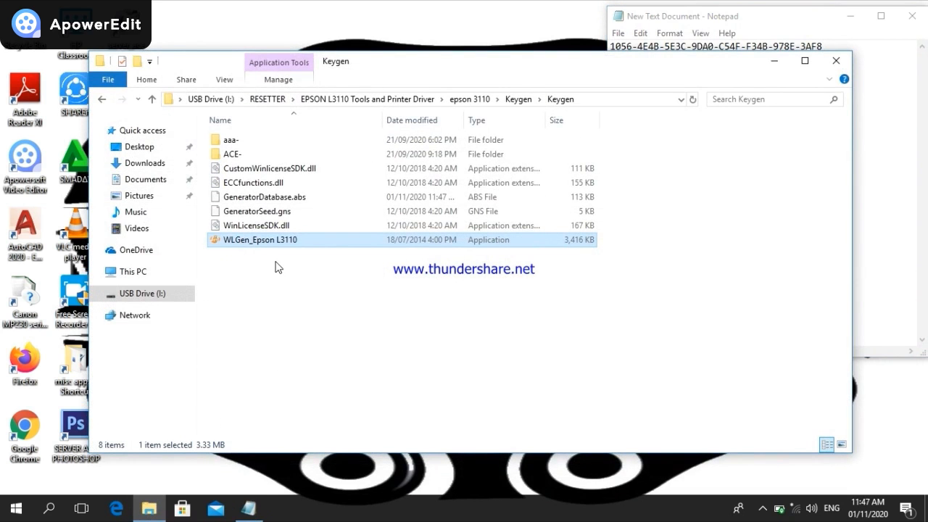
double_click(251, 243)
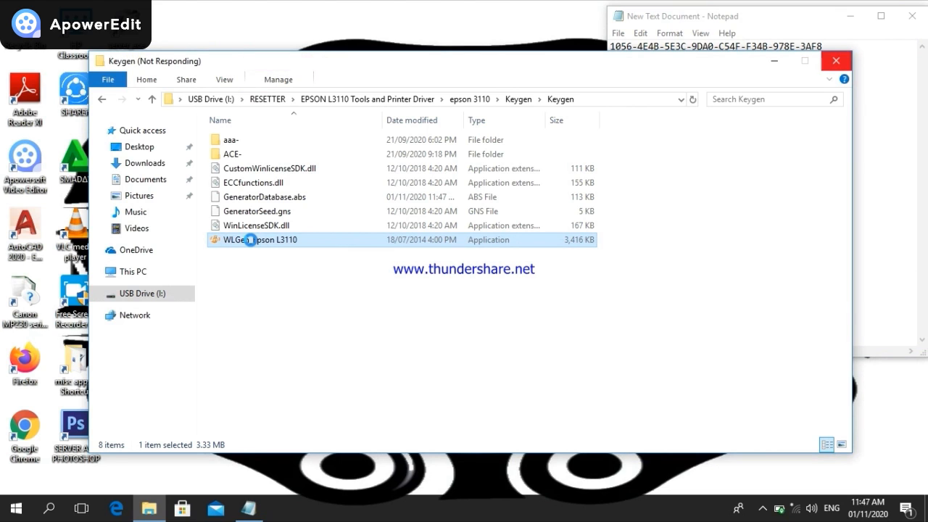
Move the key generator to the upper left and start a new license in License Manager
right_click(249, 240)
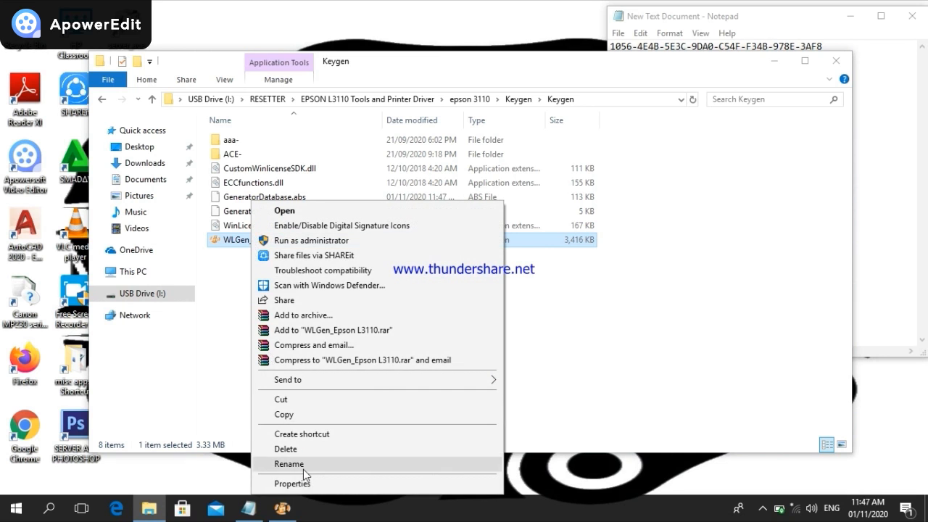
left_click(282, 507)
left_click_drag(473, 103, 287, 51)
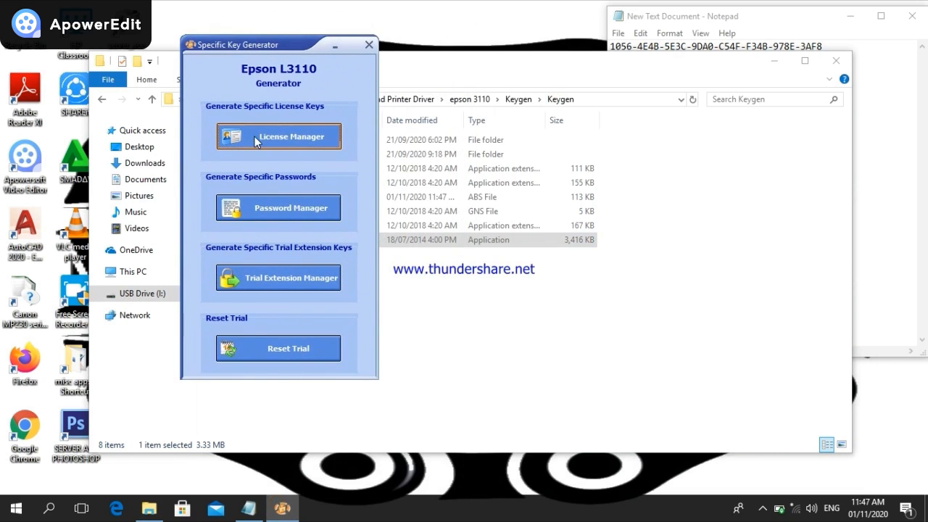
left_click(234, 140)
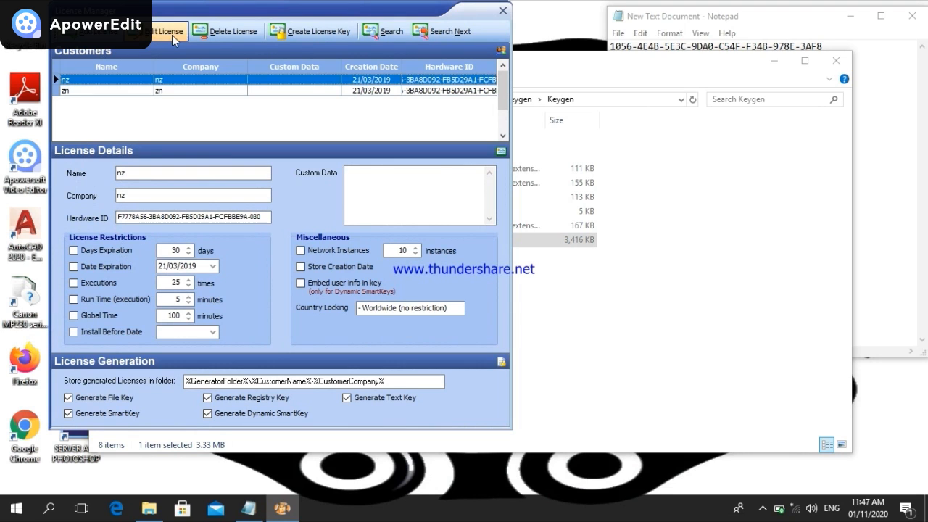
left_click(93, 33)
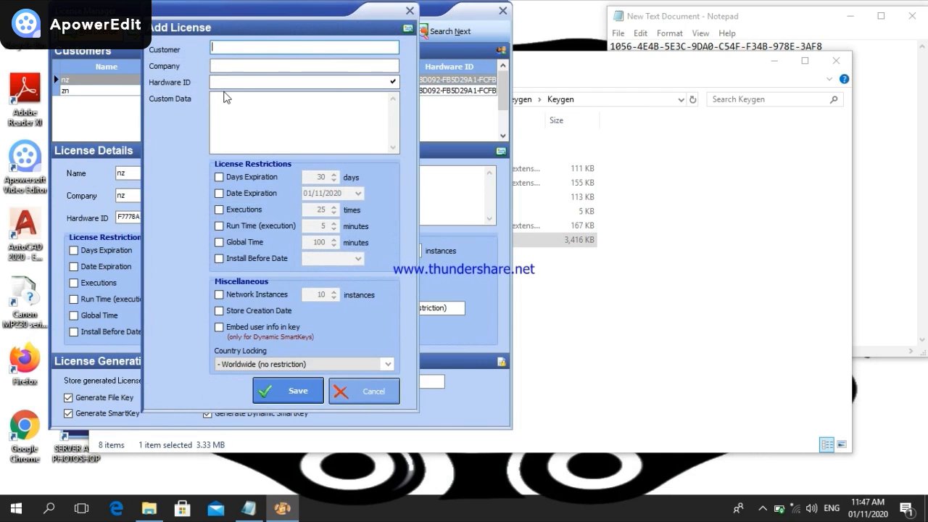
Save a new license with a customer name and the Notepad machine ID as Hardware ID
type("ace2")
left_click(242, 81)
left_click(806, 20)
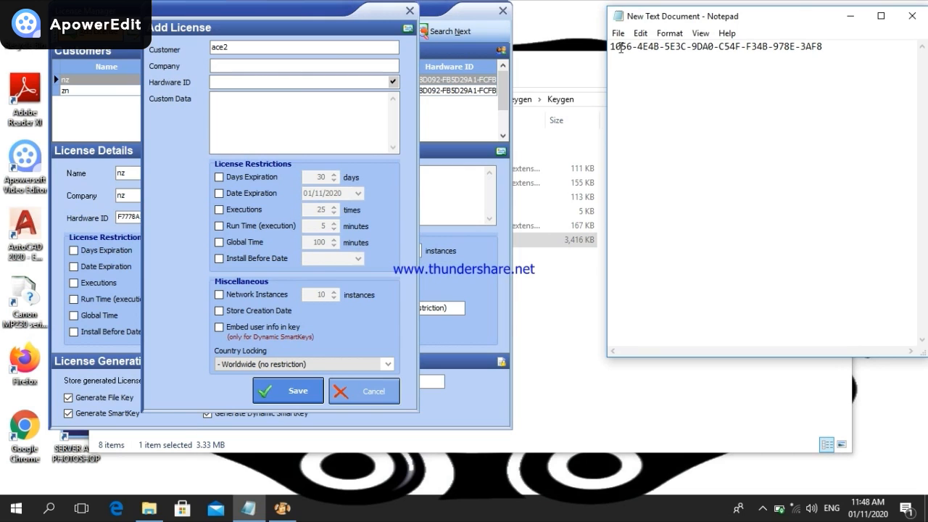
left_click_drag(611, 47, 824, 48)
key("ctrl+c")
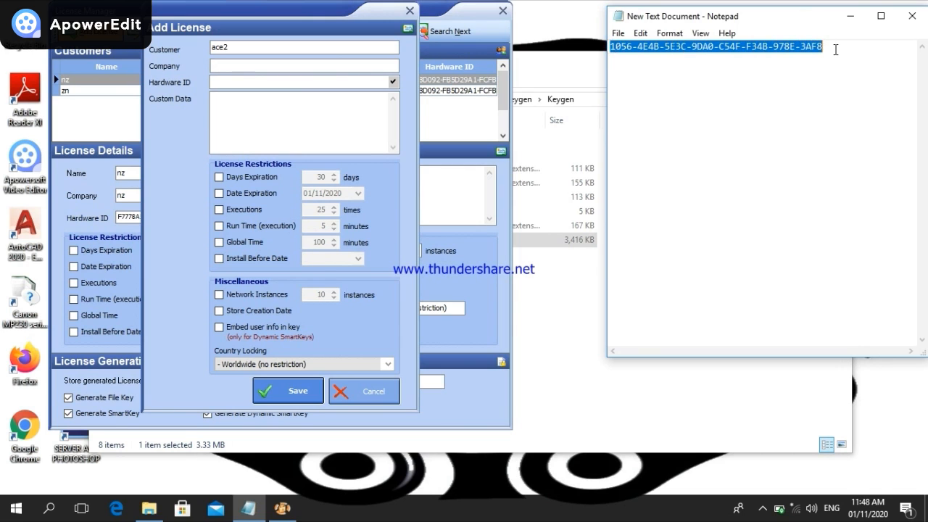
left_click(231, 82)
key("ctrl+v")
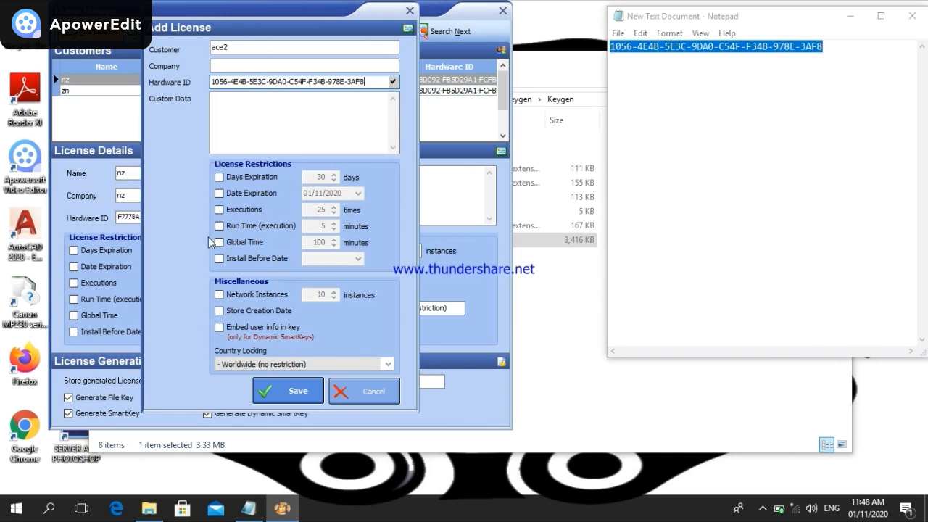
left_click(273, 399)
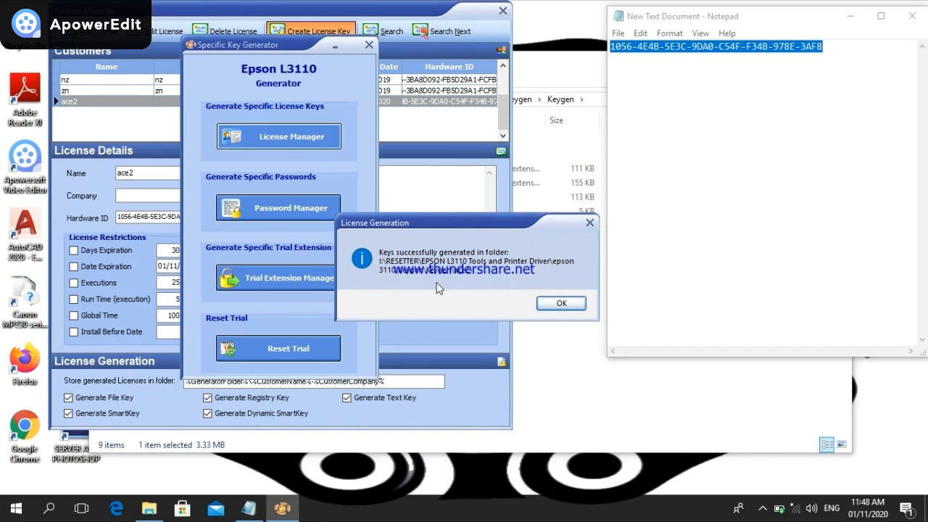
Acknowledge the license generation message, then close License Manager and the key generator
left_click(561, 304)
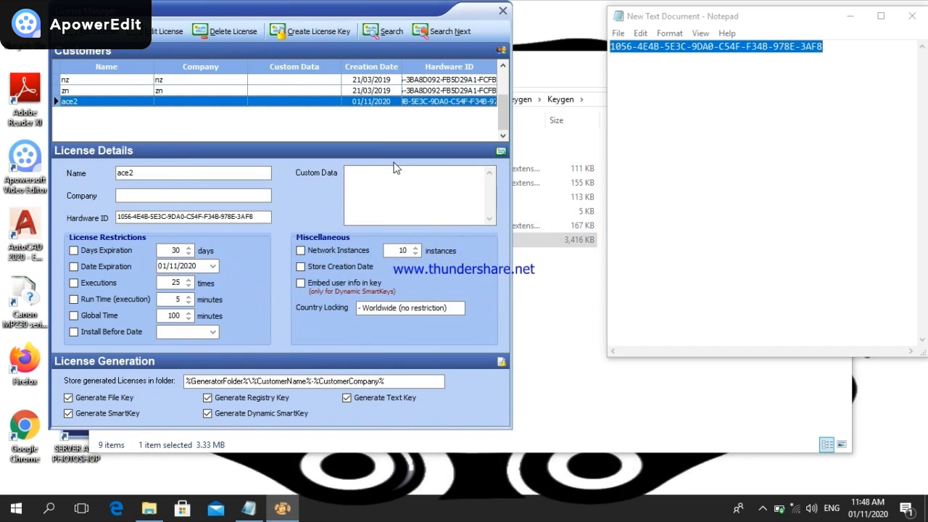
left_click(502, 10)
left_click(369, 45)
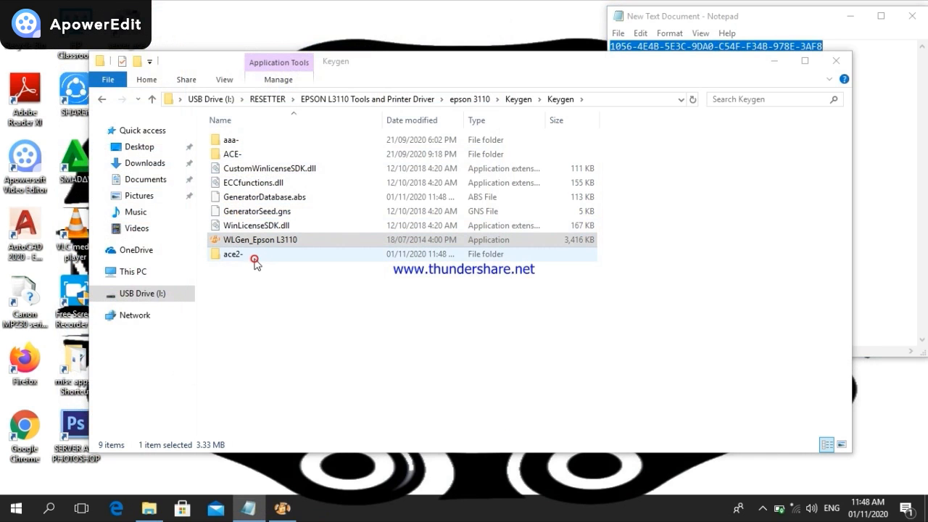
Import license.reg from the new license folder, dismiss the import error, and return to Keygen
left_click(255, 262)
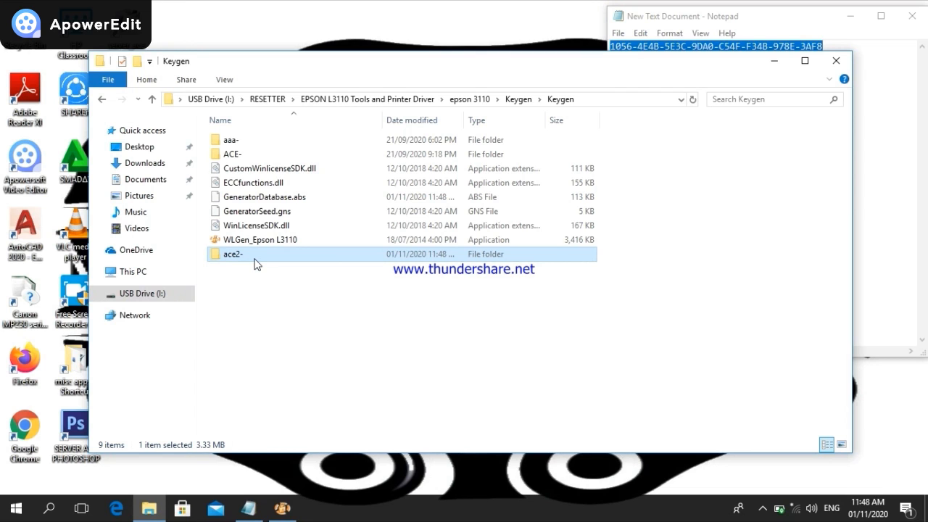
double_click(255, 262)
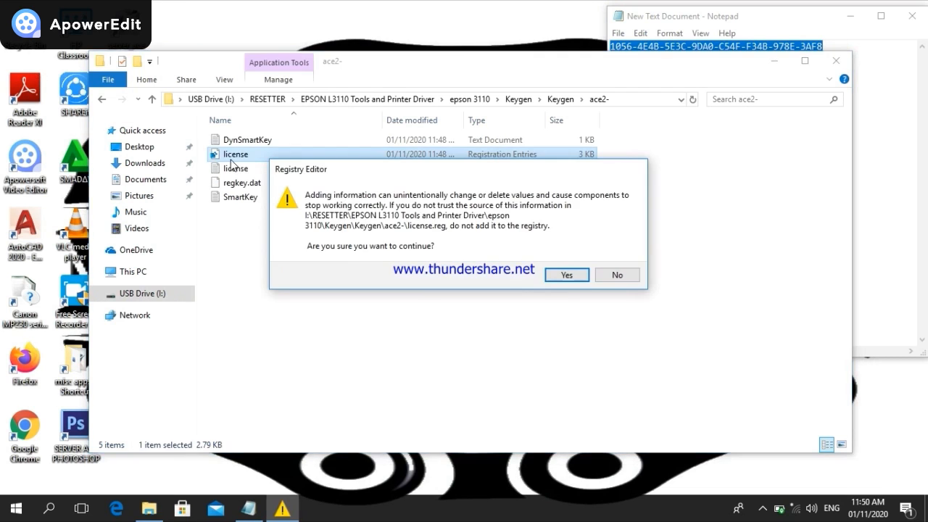
left_click(563, 275)
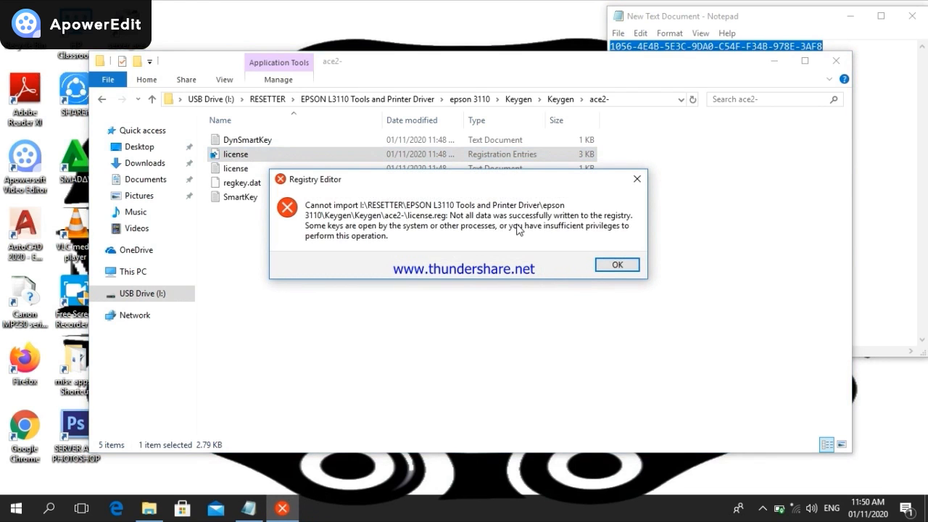
left_click(612, 265)
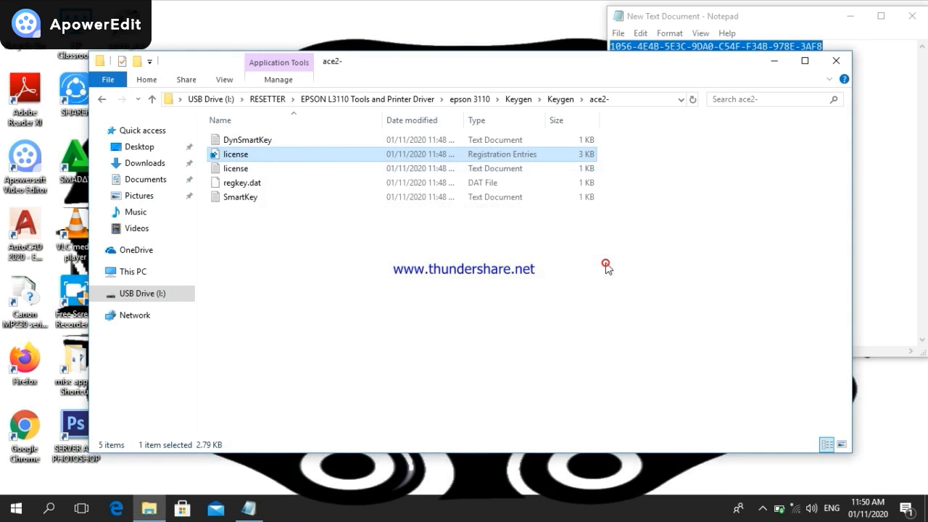
left_click(102, 101)
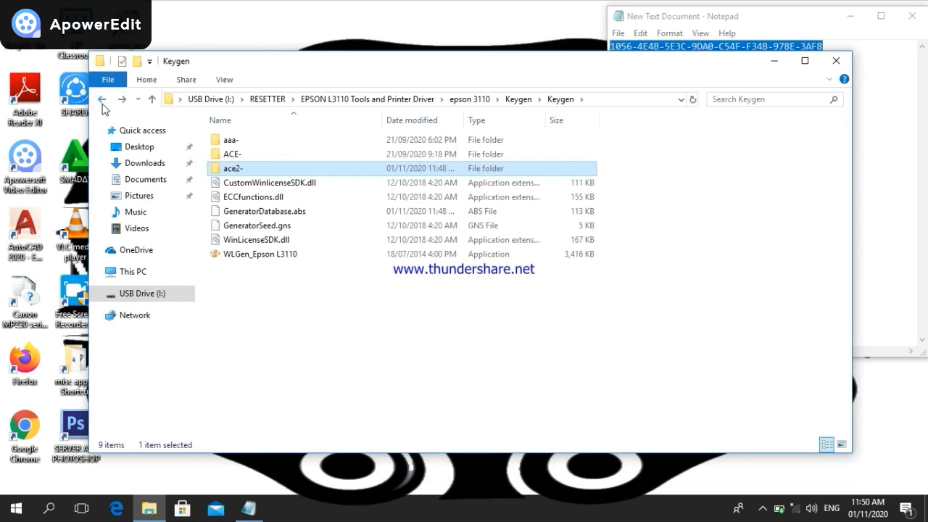
left_click(102, 101)
Launch Adjprog from the Epson L3110 multi pc folder and acknowledge its registration message
left_click(102, 100)
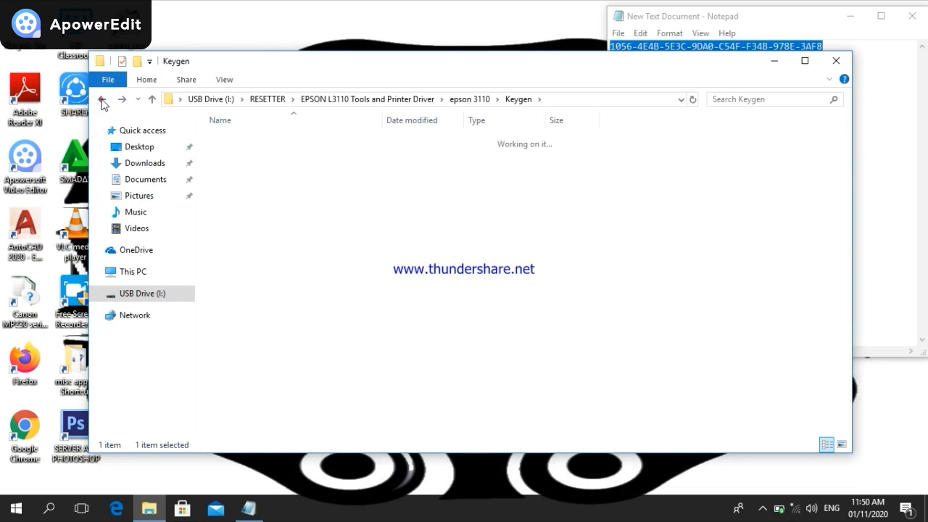
double_click(255, 139)
double_click(232, 142)
double_click(246, 141)
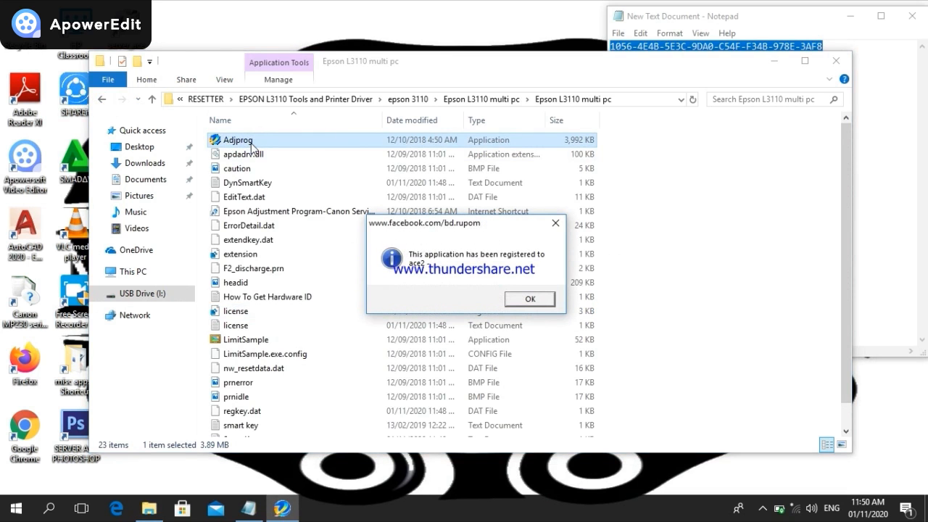
left_click(527, 301)
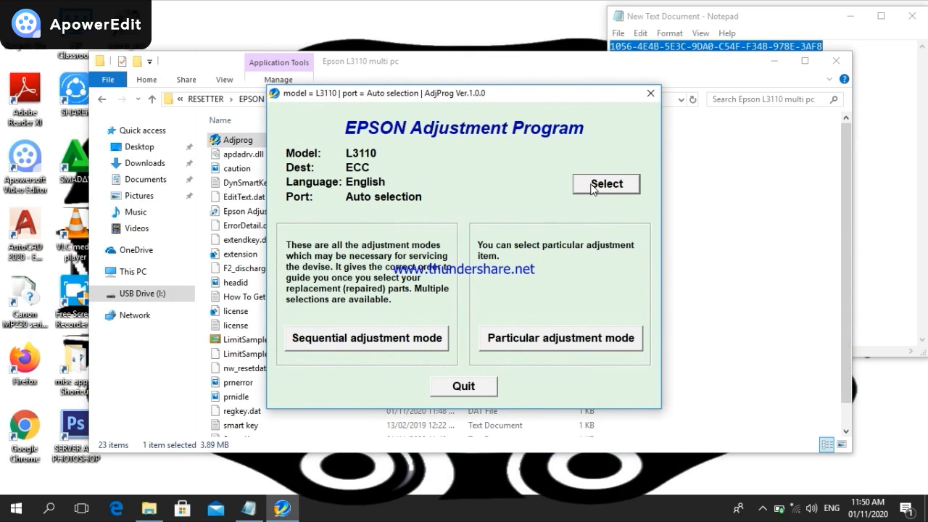
Open the Waste ink pad counter page through Particular adjustment mode
left_click(597, 341)
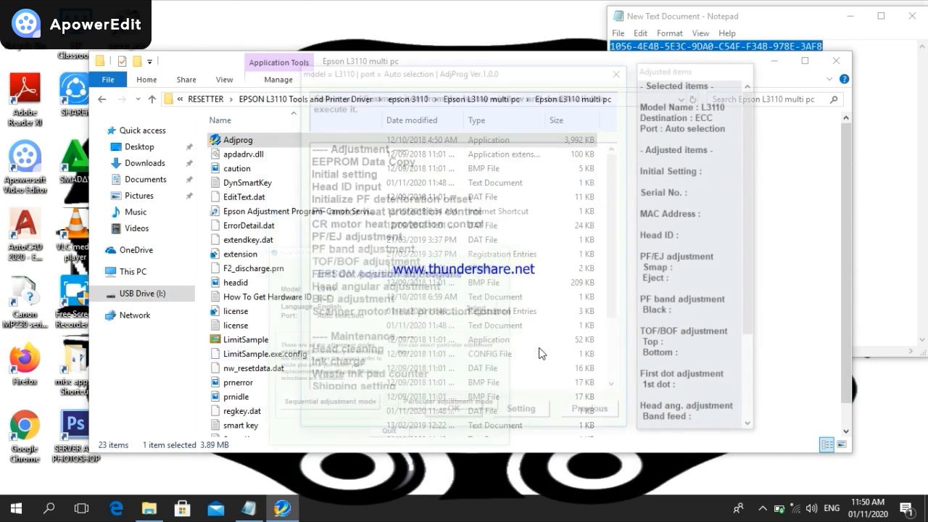
left_click_drag(619, 202, 618, 266)
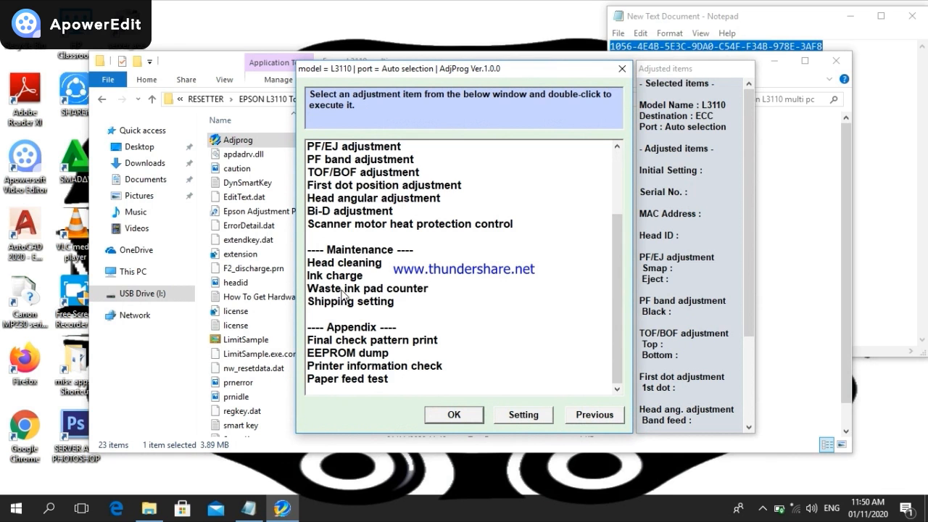
left_click(377, 289)
left_click(457, 415)
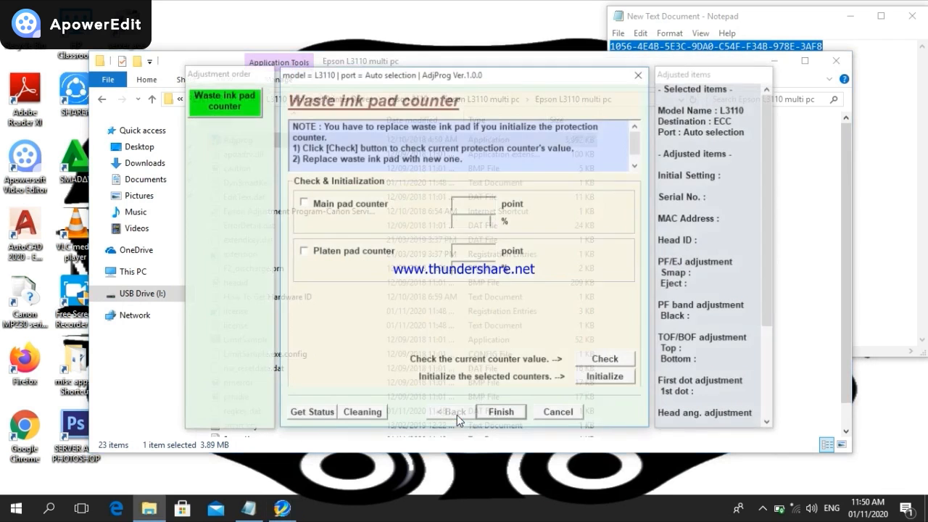
Check the Main and Platen pad counters, which fails with communication error 20000010
left_click(303, 204)
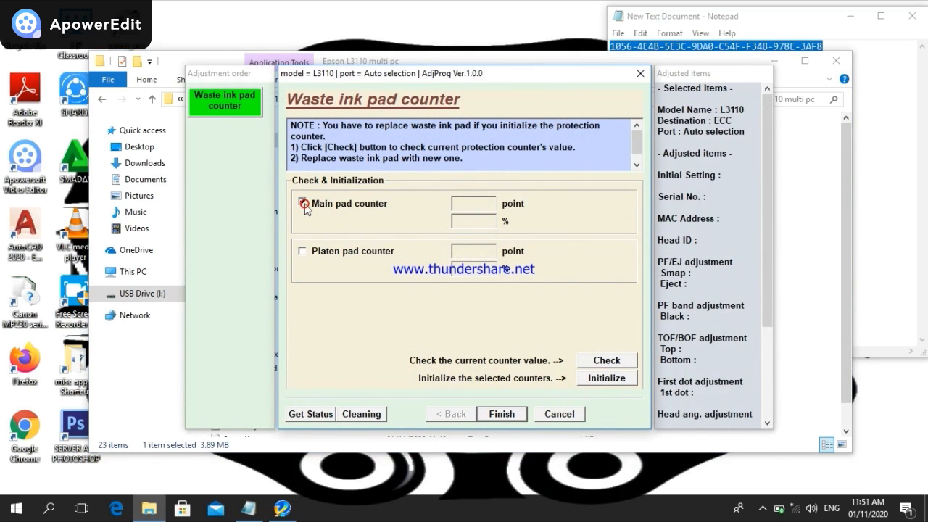
left_click(301, 251)
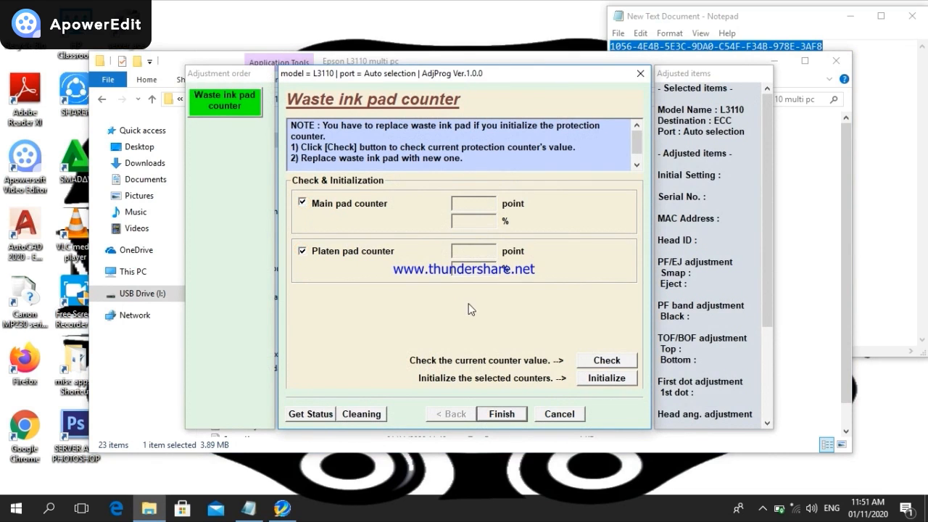
left_click(607, 362)
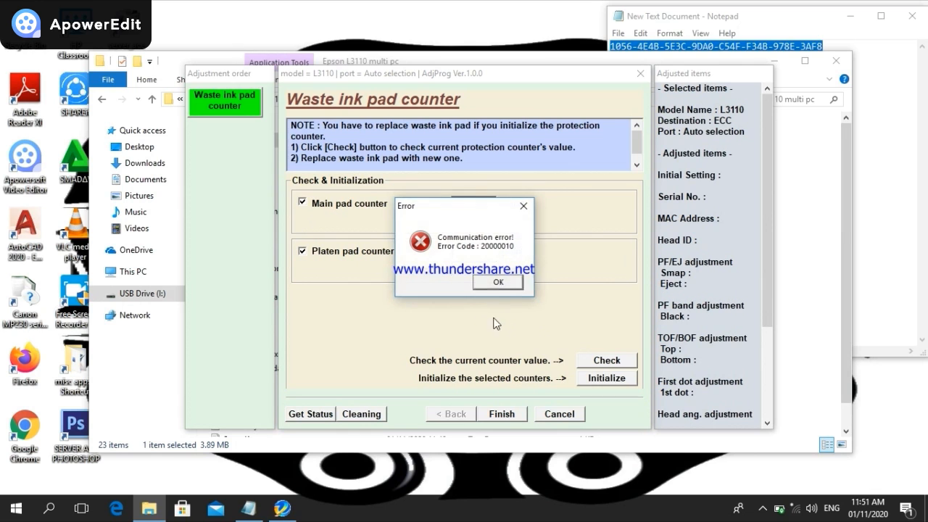
left_click(506, 287)
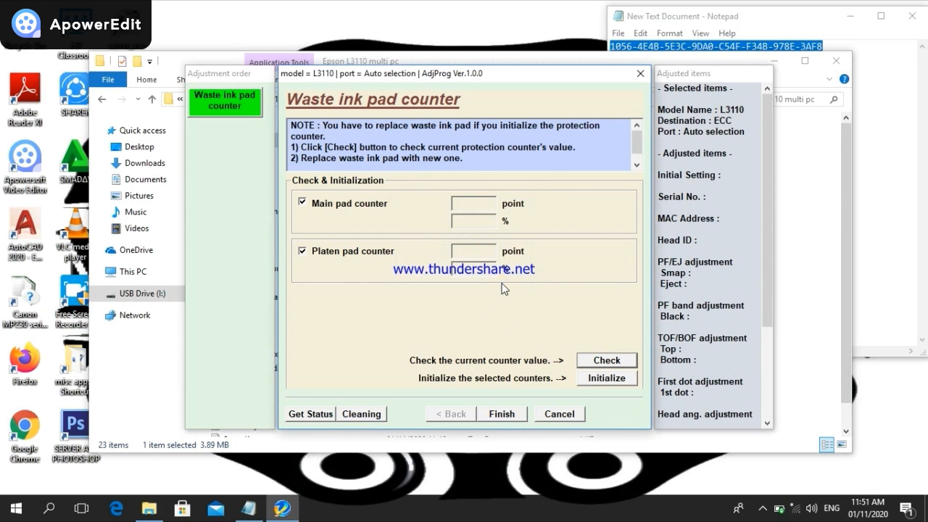
Attempt to initialize both counters, dismiss the communication error, and finish back to the item list
left_click(625, 380)
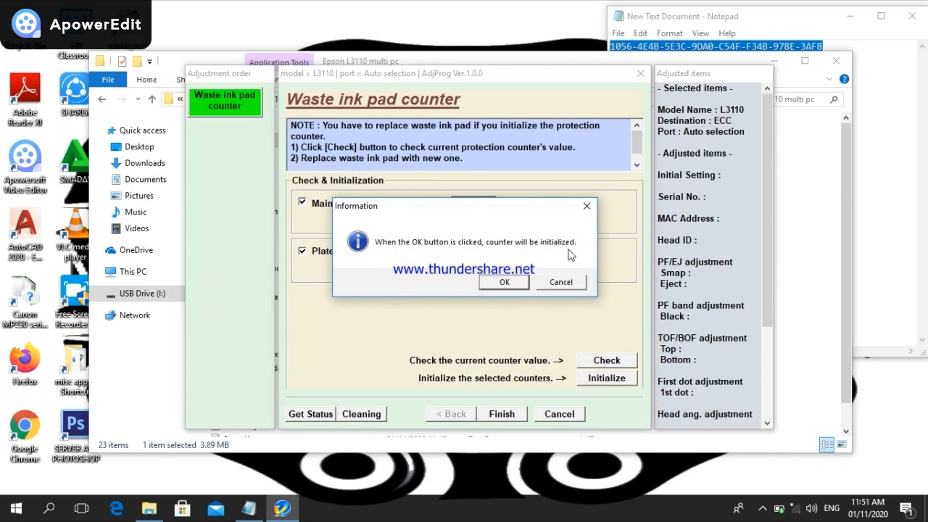
left_click(508, 286)
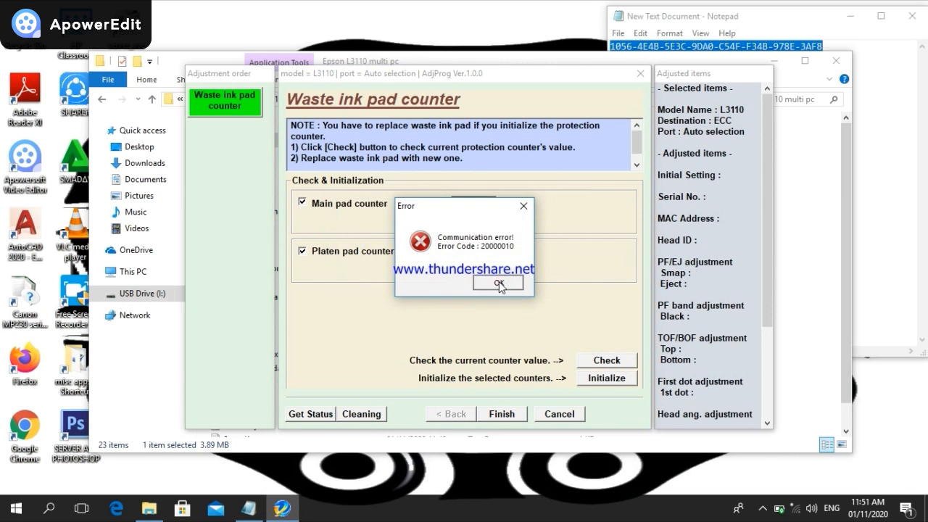
left_click(500, 282)
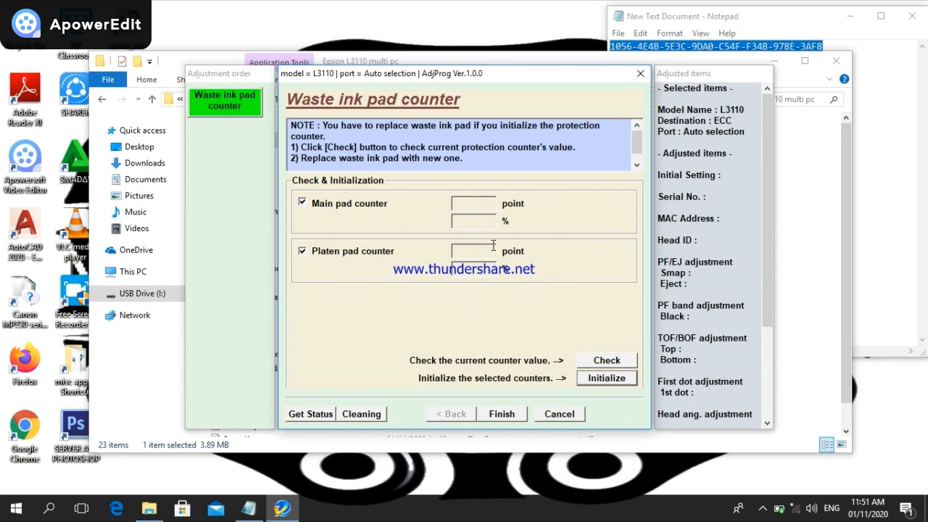
left_click(500, 414)
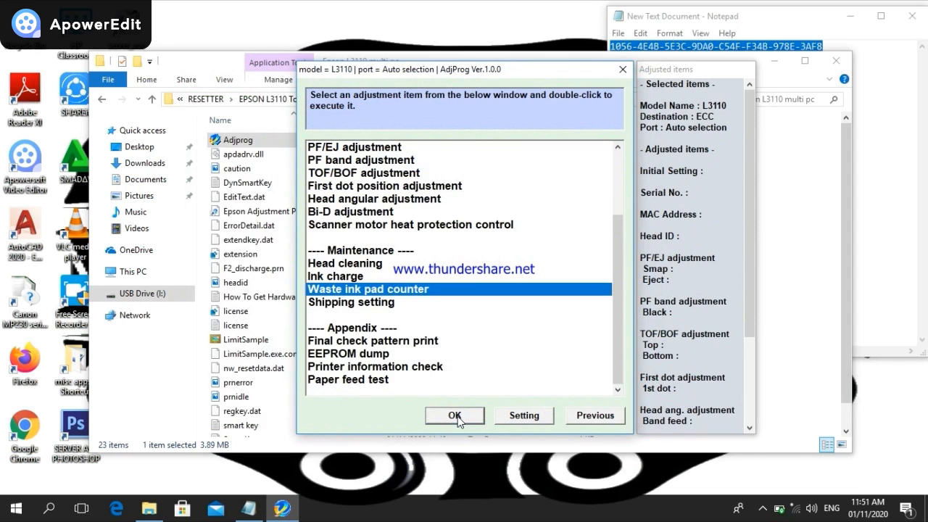
Reopen and cancel the Waste ink pad counter page, then quit the Epson Adjustment Program
left_click(456, 416)
left_click(564, 415)
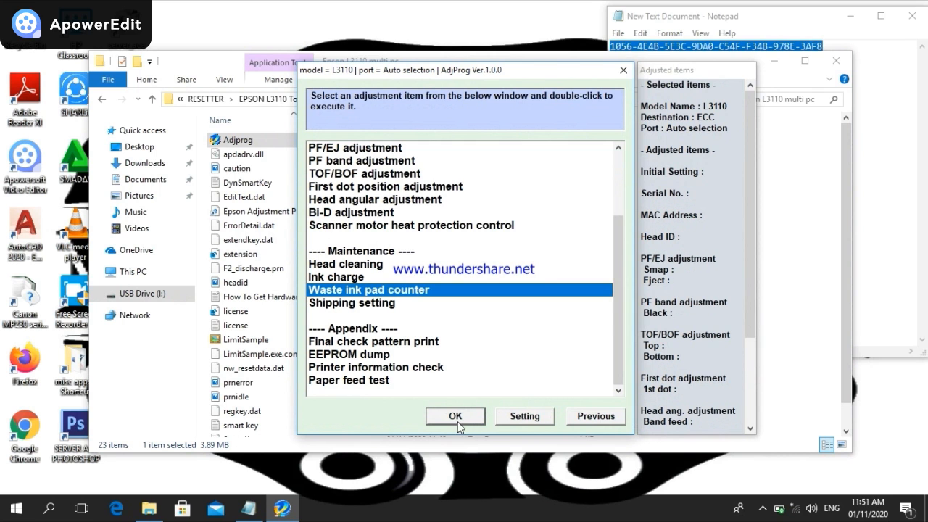
left_click_drag(621, 303, 602, 221)
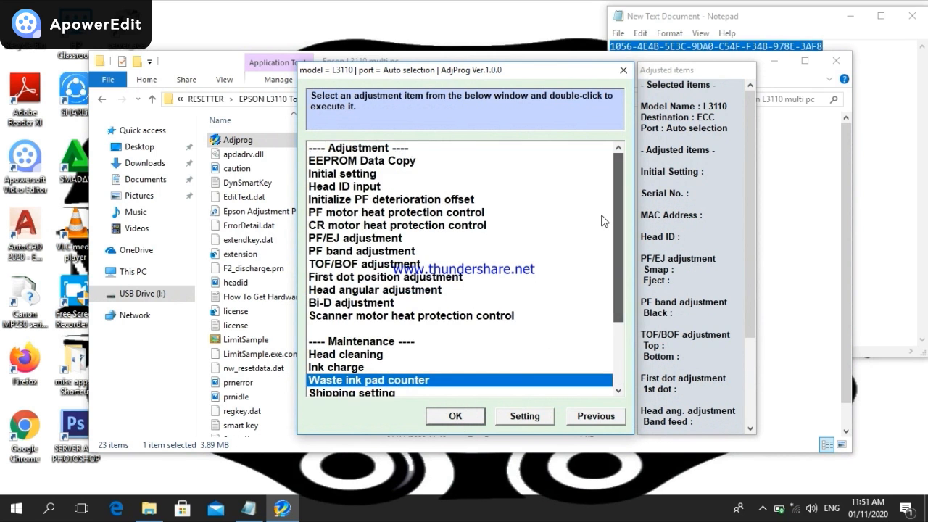
left_click(595, 416)
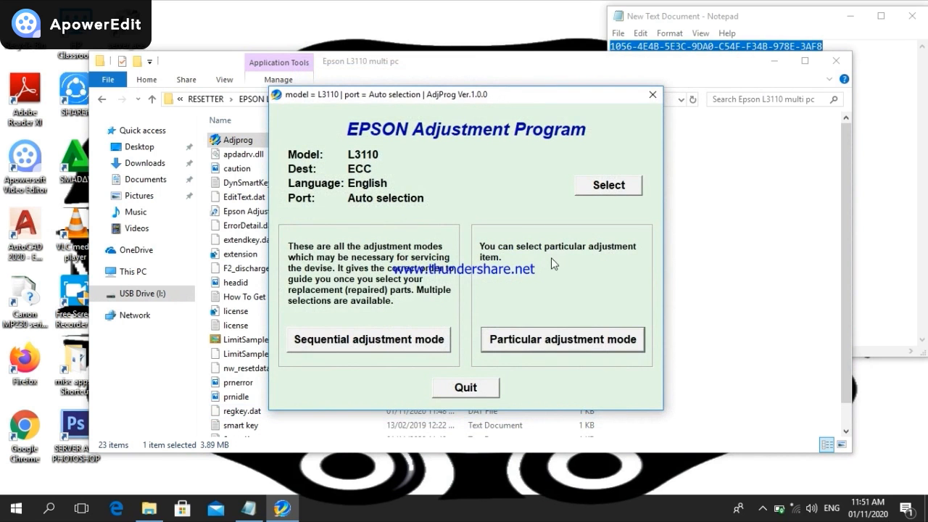
left_click(482, 396)
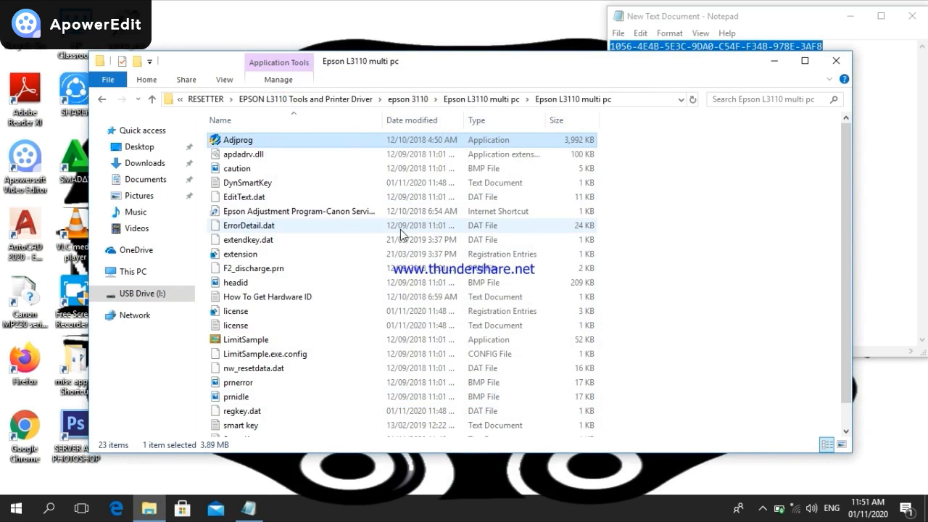
Navigate File Explorer back up to the epson 3110 folder showing 3 items
left_click(105, 100)
left_click(105, 100)
left_click(104, 100)
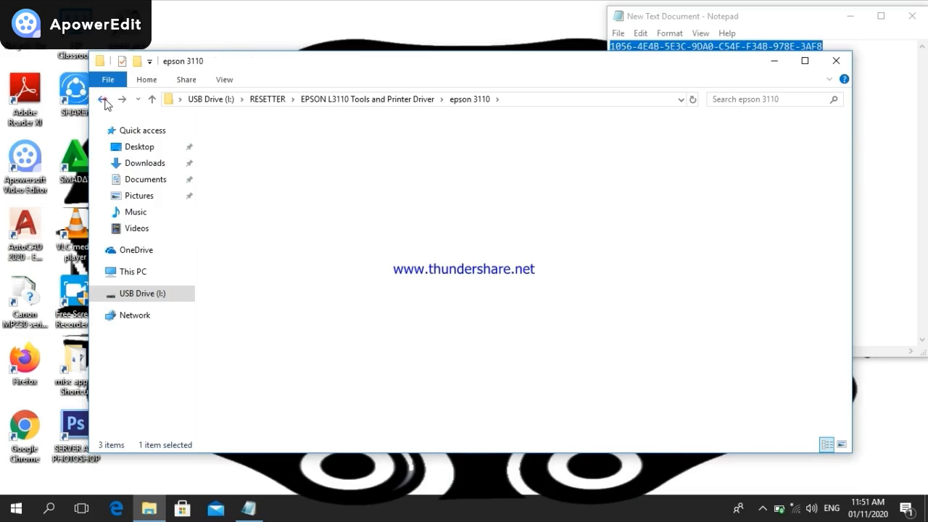